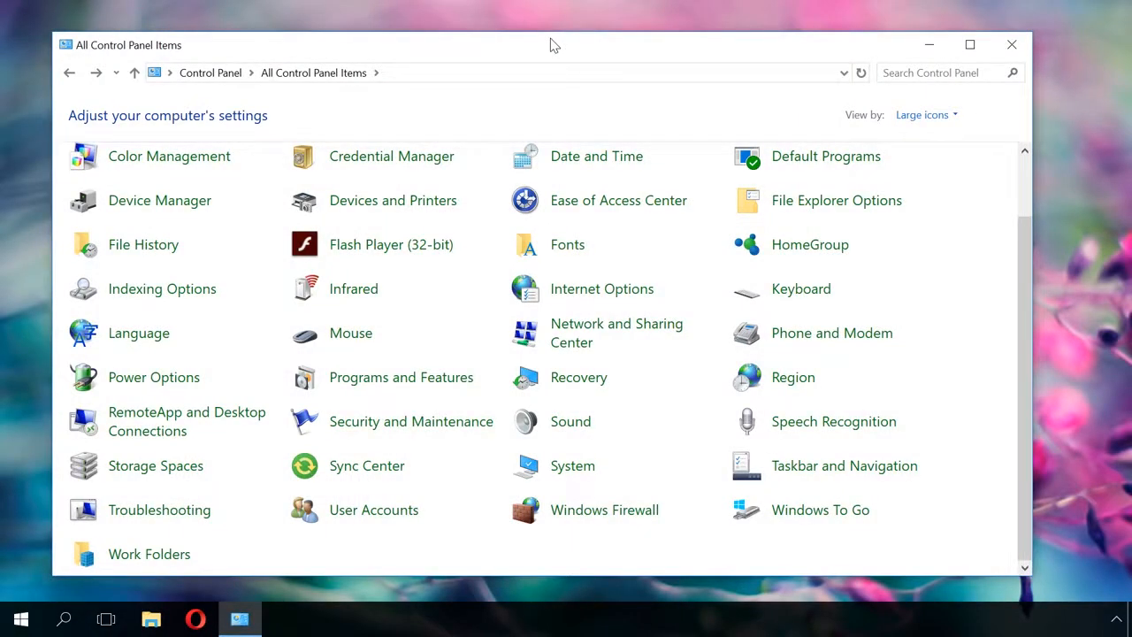
- Show the Control Panel items as large icons and open the advanced settings of Windows Firewall
click(912, 115)
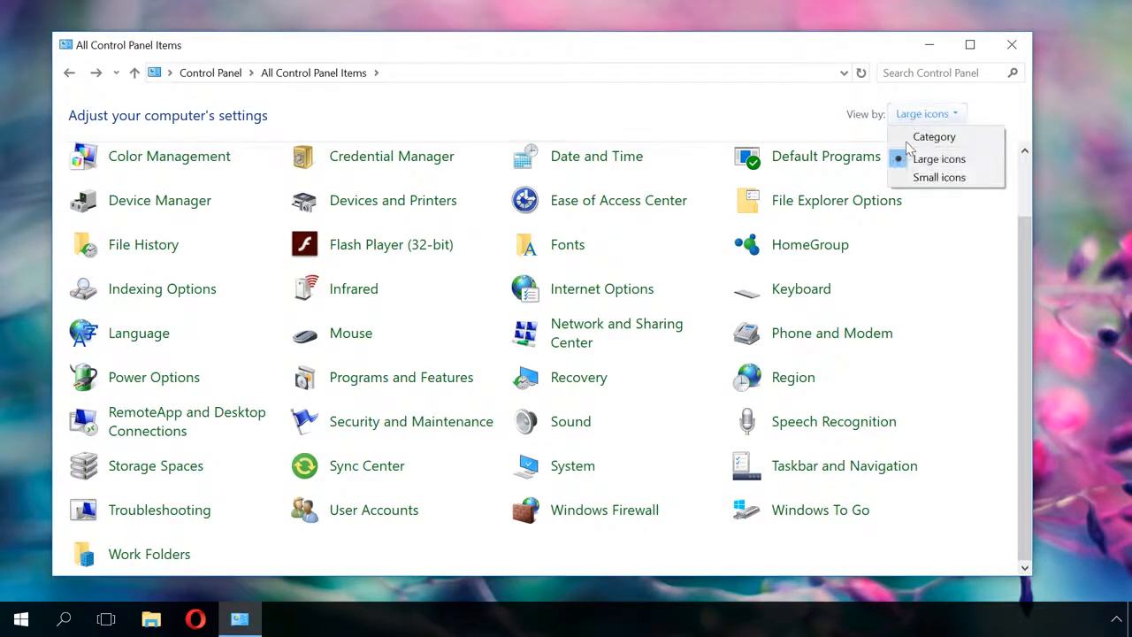
click(928, 164)
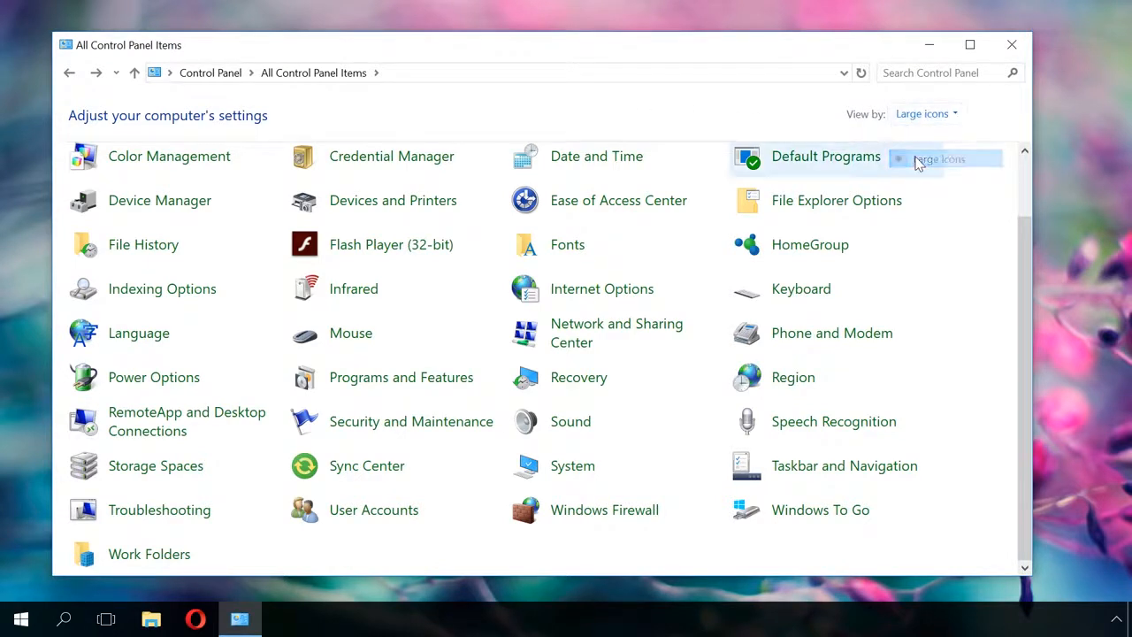
click(626, 511)
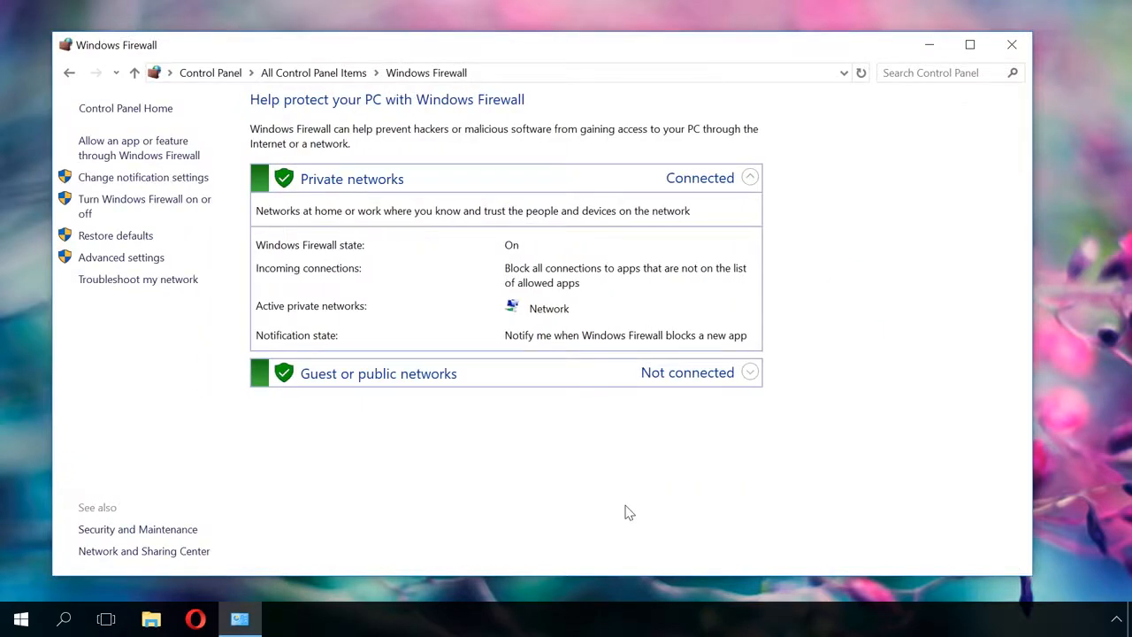
click(127, 258)
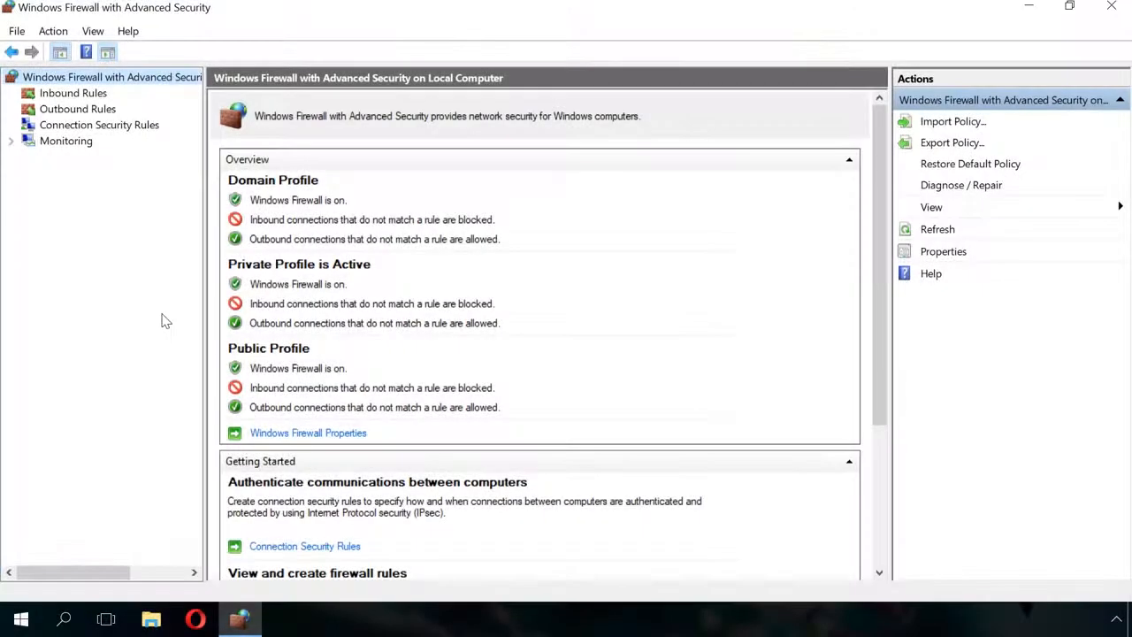
- Open the outbound rules and look through the list of existing rules
click(75, 112)
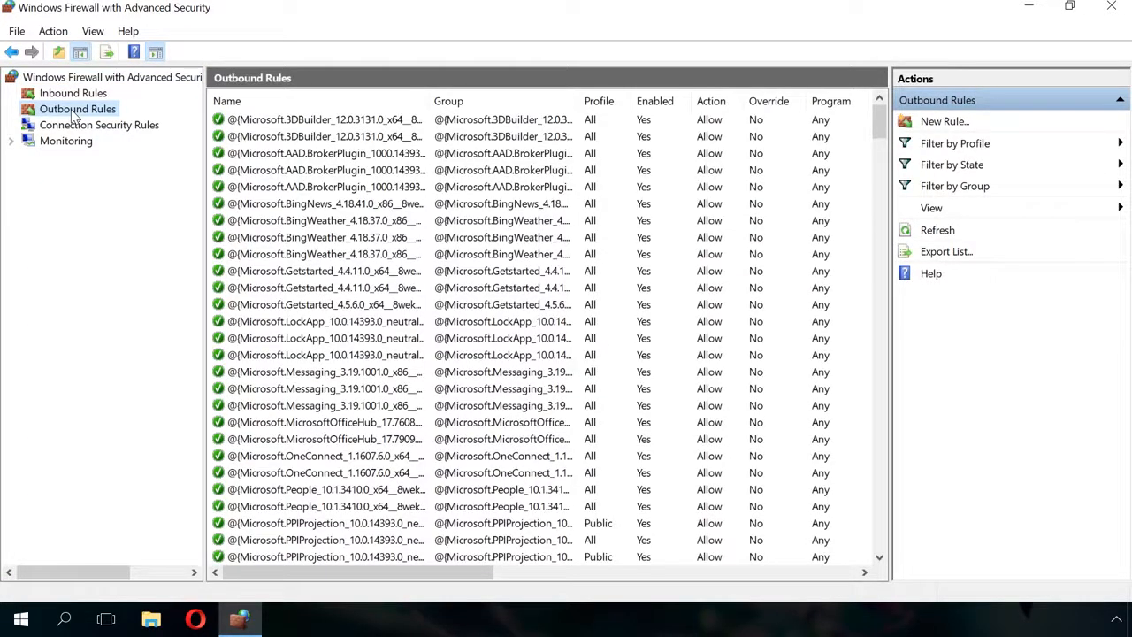
scroll(458, 168, down, 4)
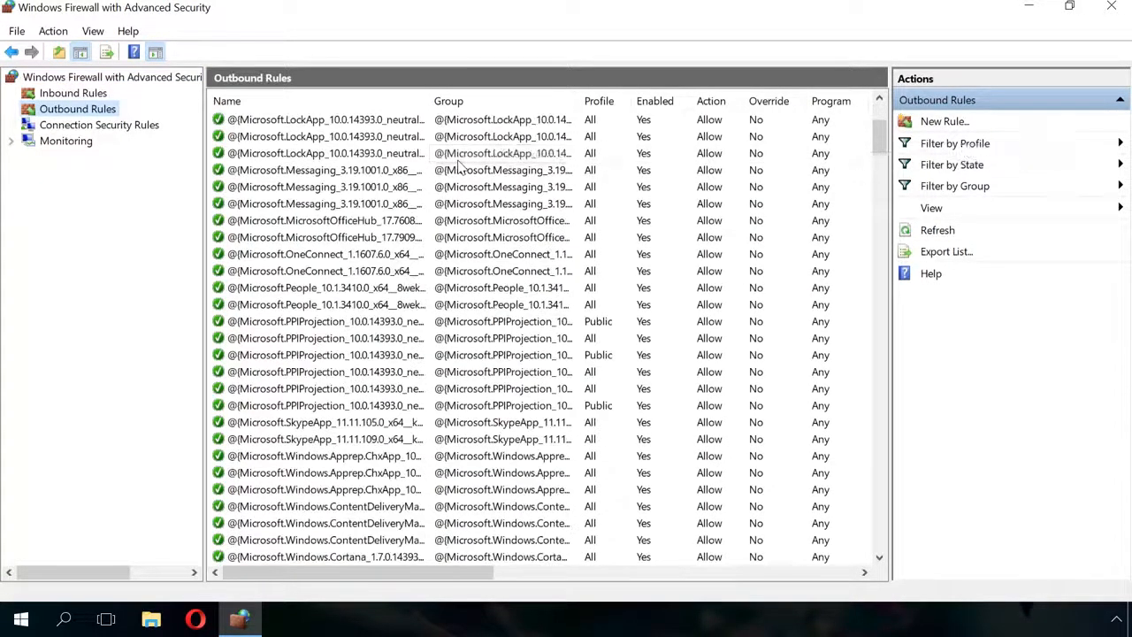
scroll(458, 168, down, 15)
scroll(458, 168, up, 9)
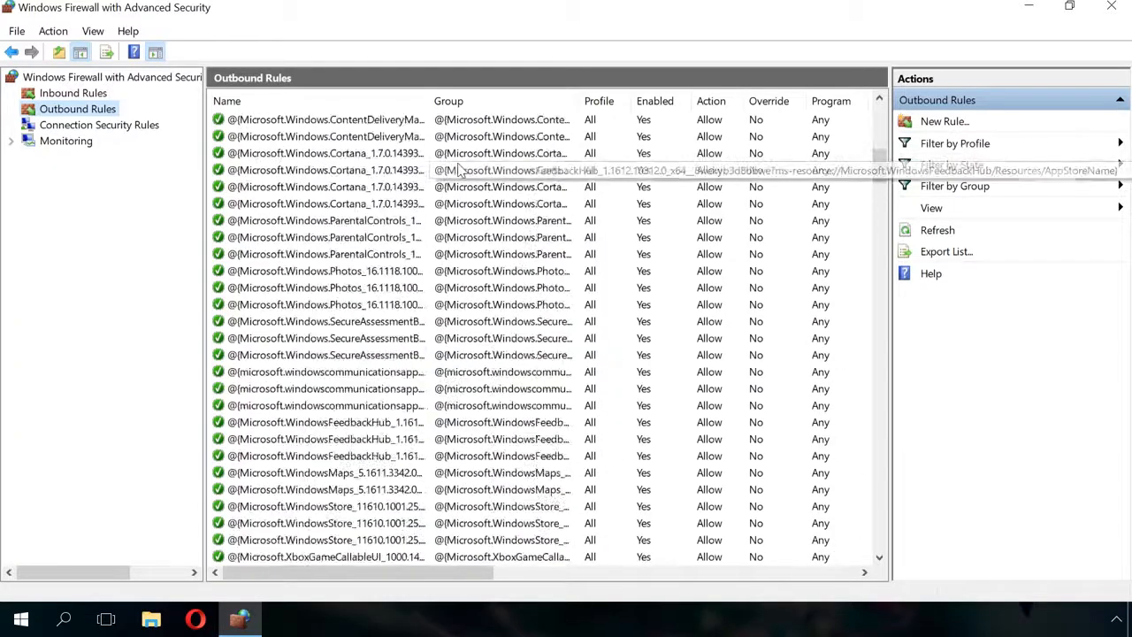
scroll(457, 169, up, 10)
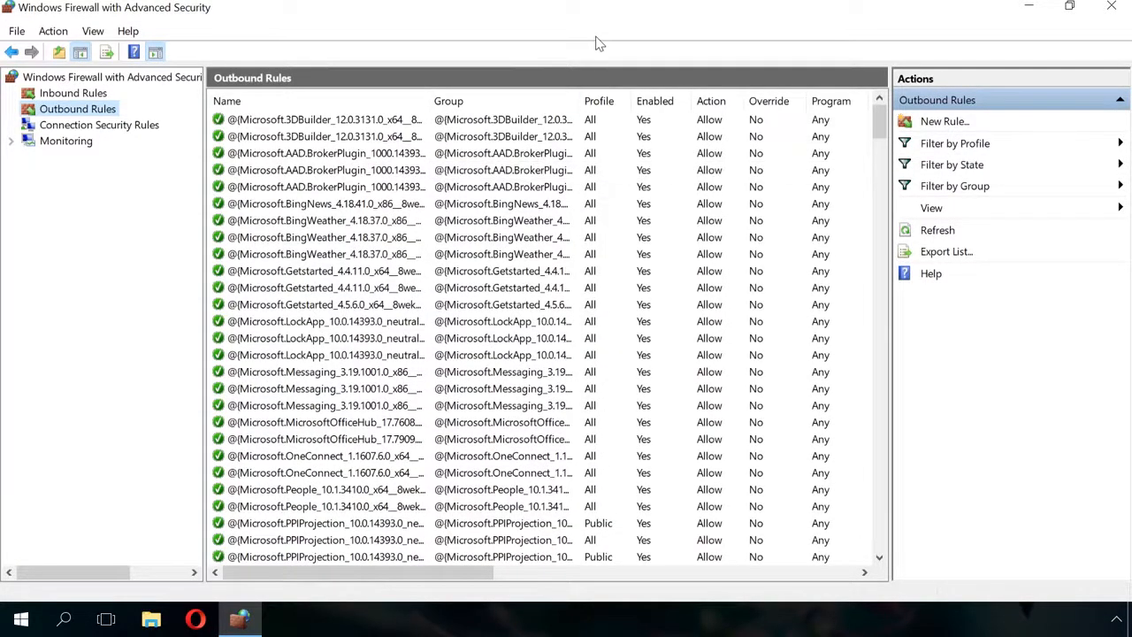
- Start a new outbound rule of type Program and set its program path to opera.exe in the Opera 47.0.2631.80 folder
click(939, 123)
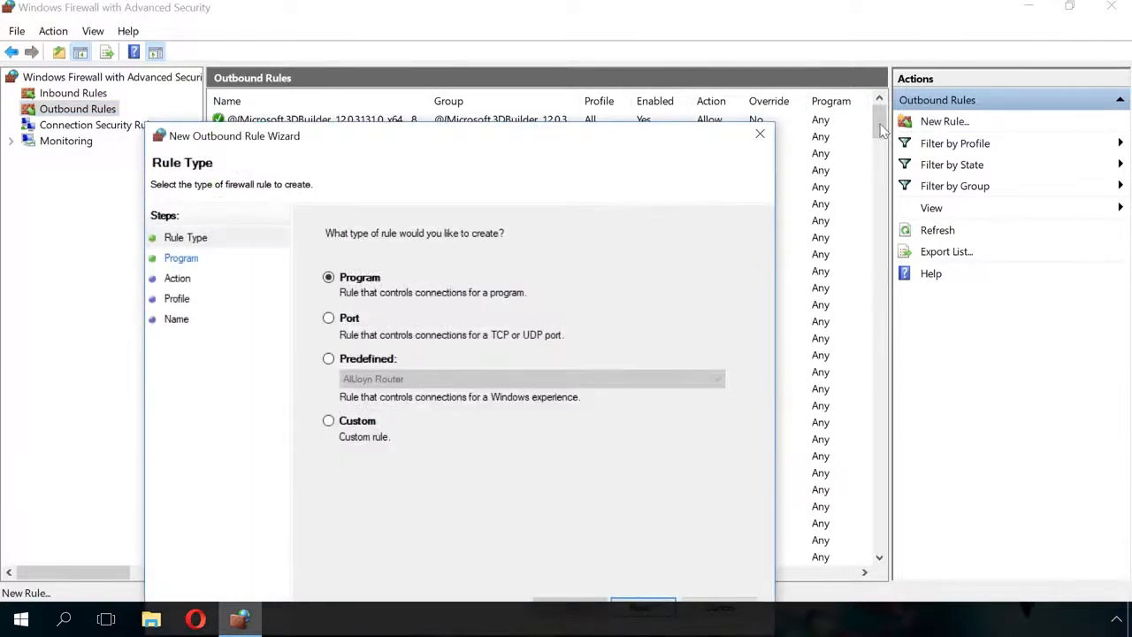
drag(663, 134, 713, 47)
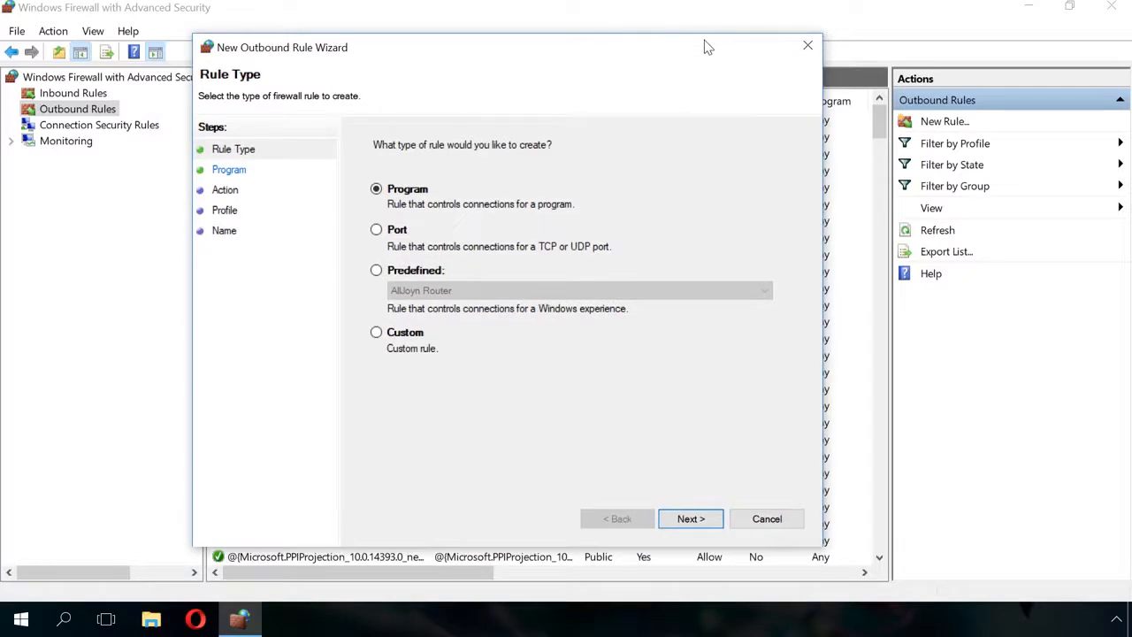
click(691, 519)
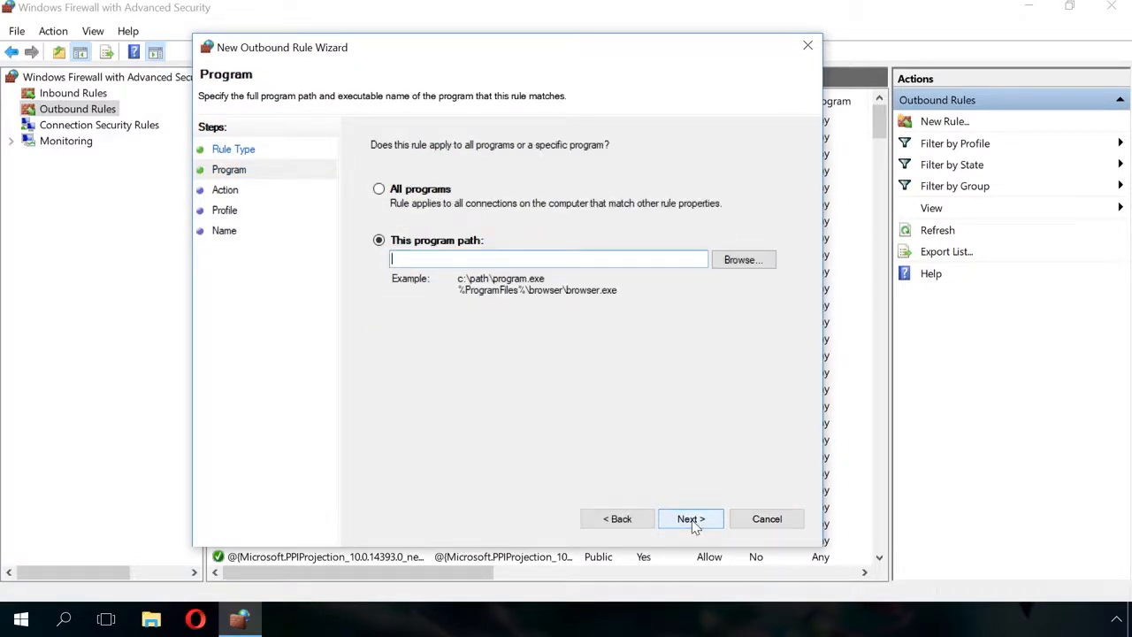
click(740, 261)
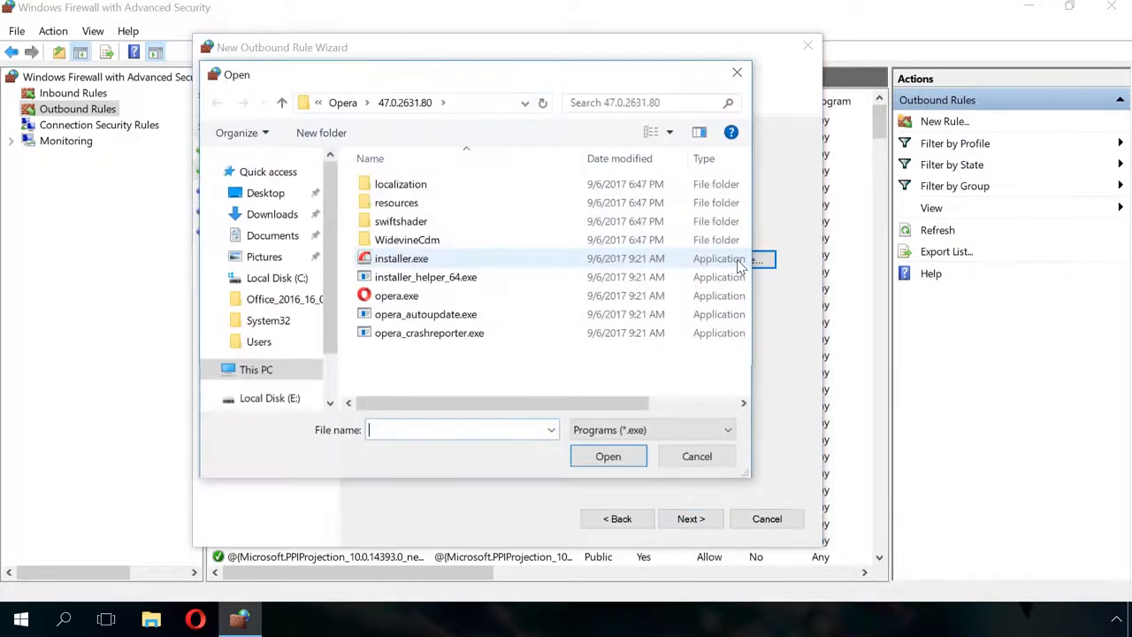
click(412, 307)
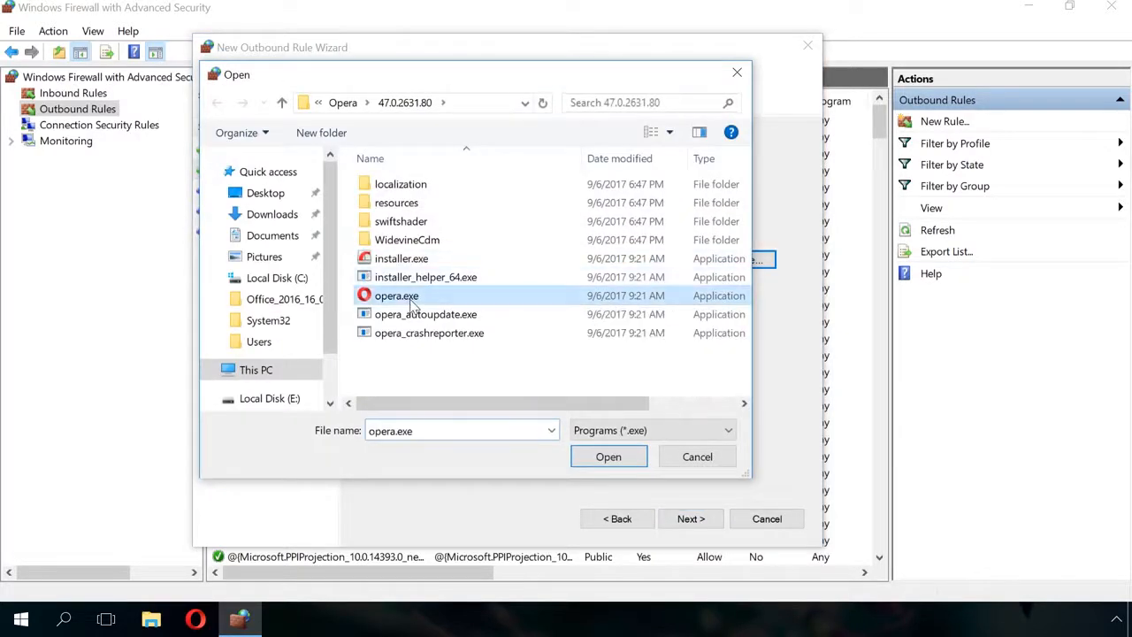
click(600, 459)
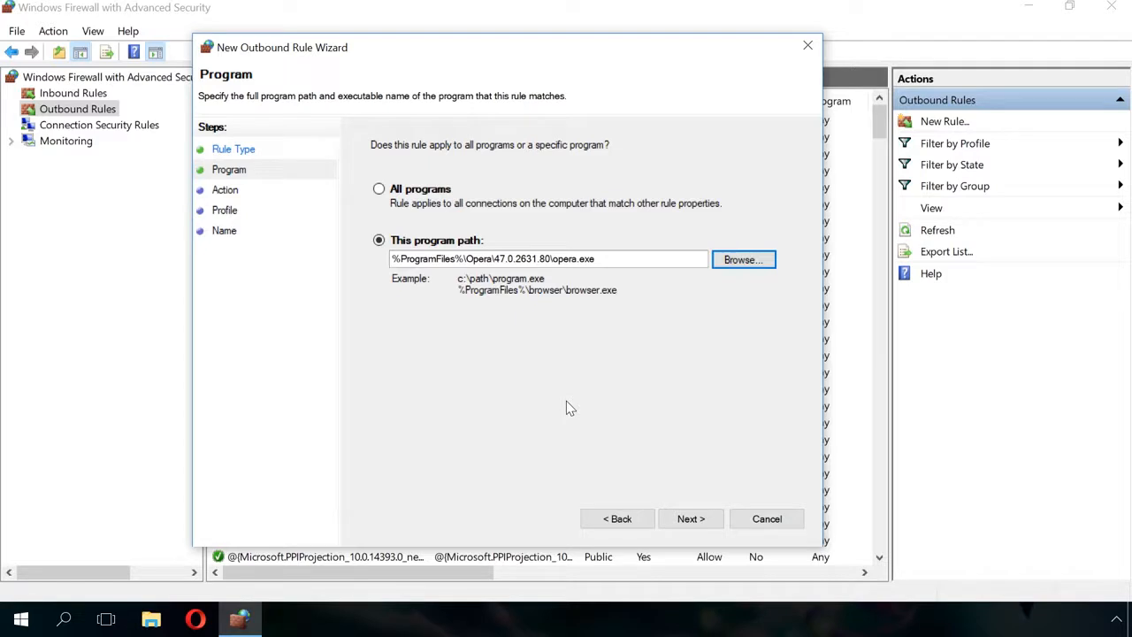
click(460, 259)
drag(460, 258, 387, 260)
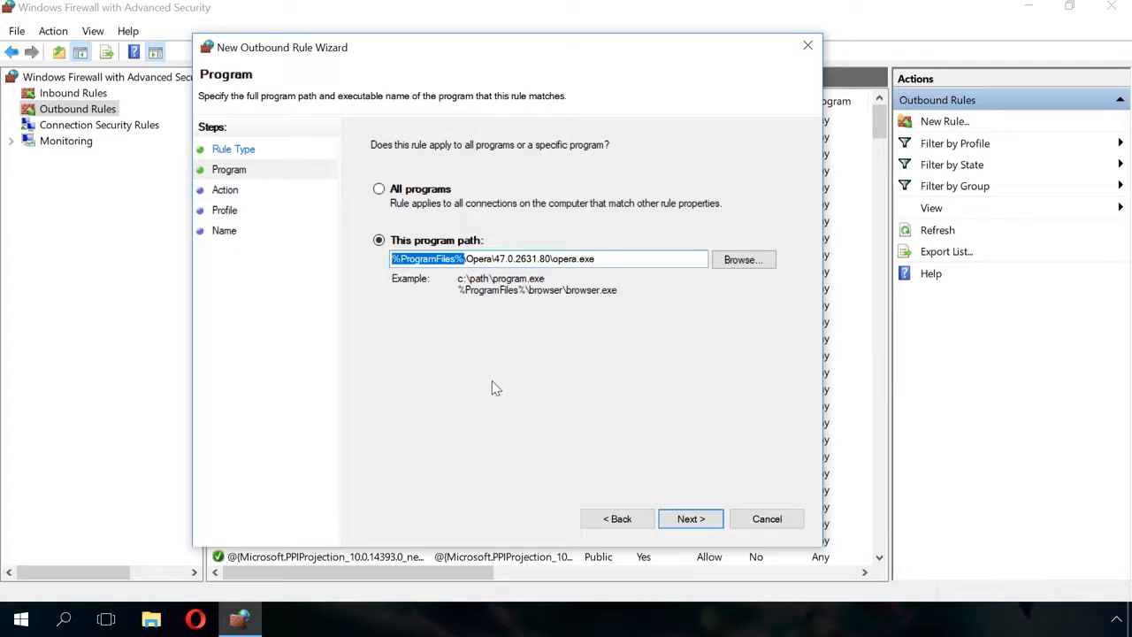
- Set the rule to block the connection for the Domain, Private and Public profiles, and create it with the name "Block Opera"
click(687, 522)
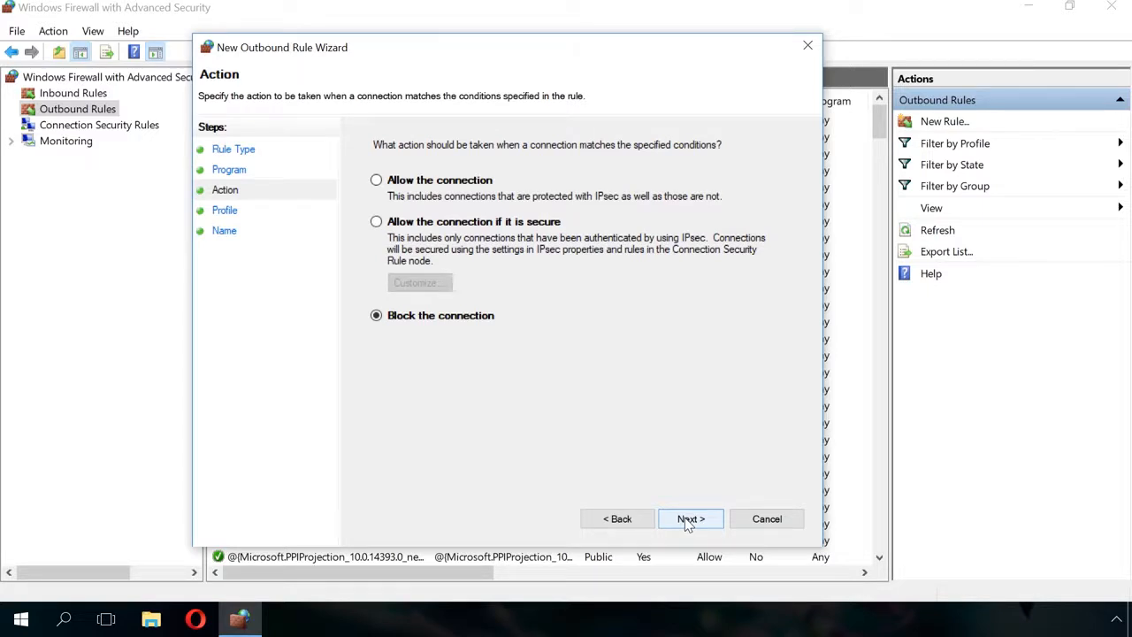
click(690, 522)
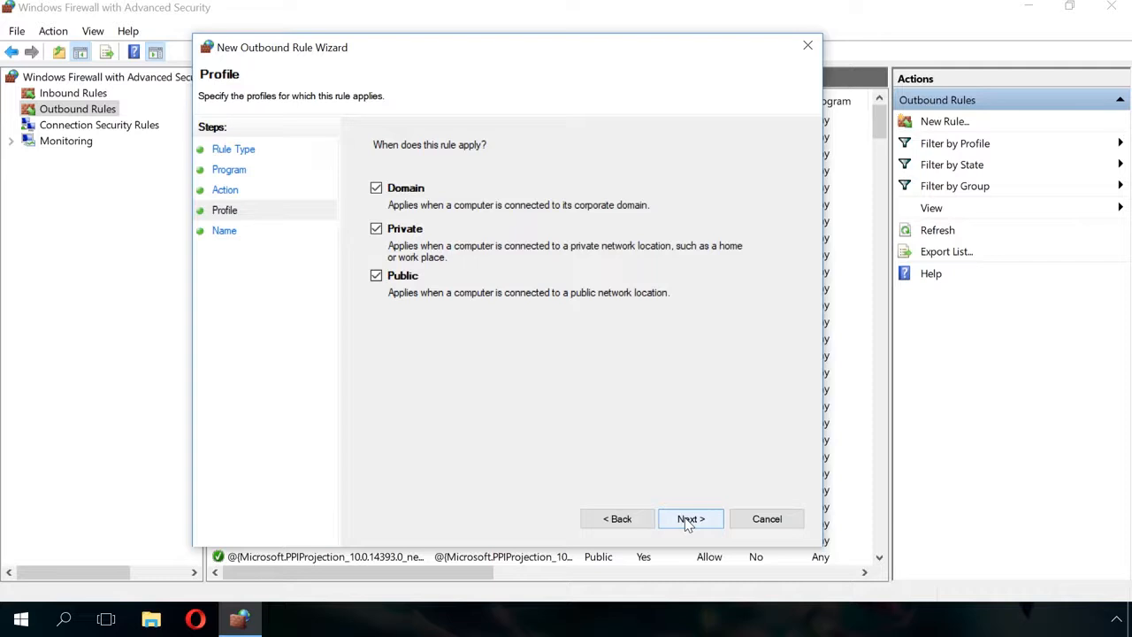
click(687, 520)
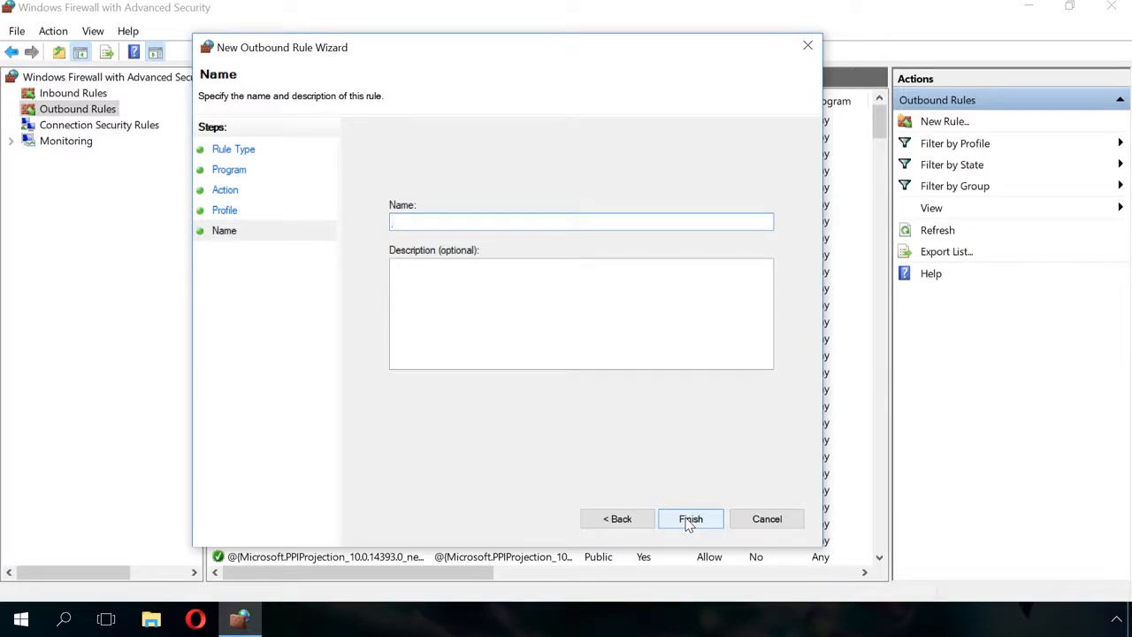
text(Block Opera)
click(691, 523)
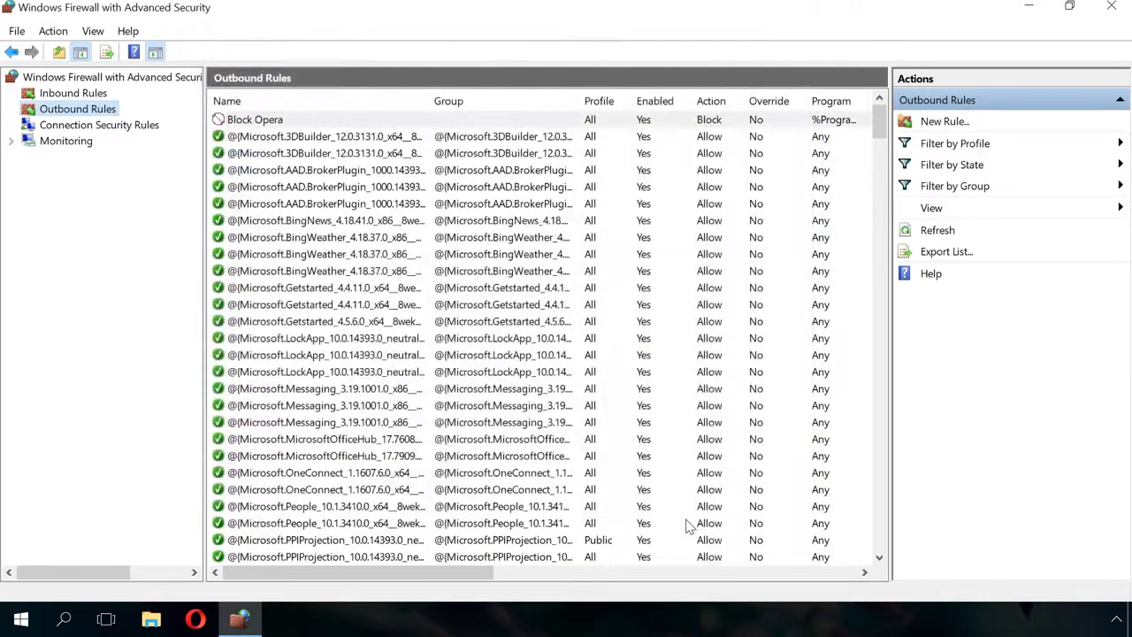
- Review the Block Opera rule's properties, including its local principals, scope, and protocols and ports, and close them without changes
click(268, 122)
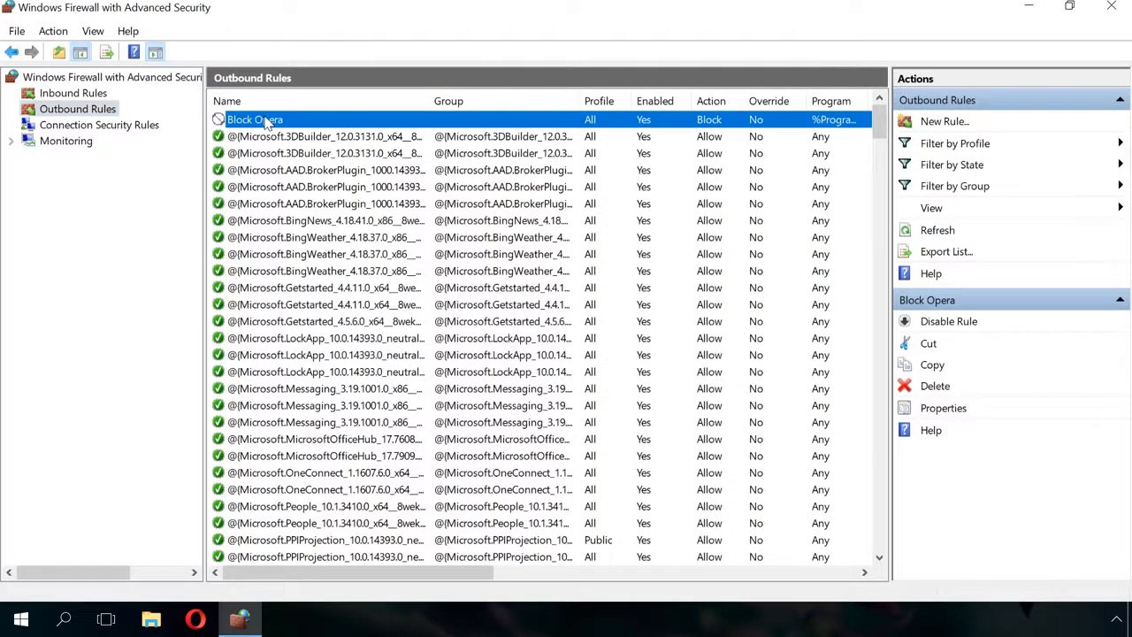
double_click(268, 120)
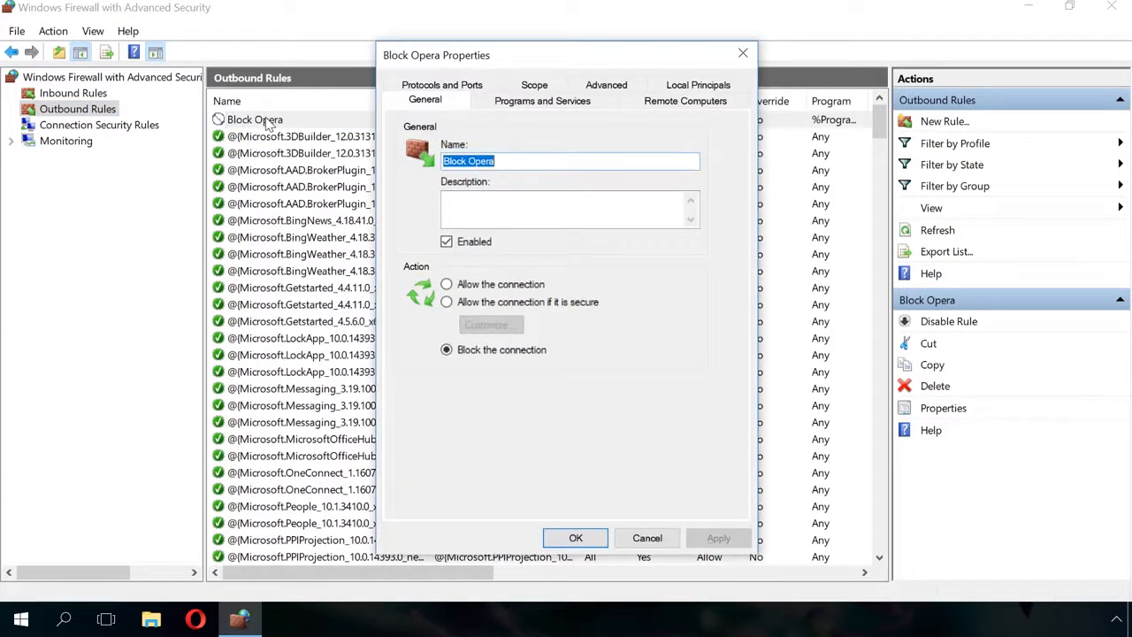
click(681, 86)
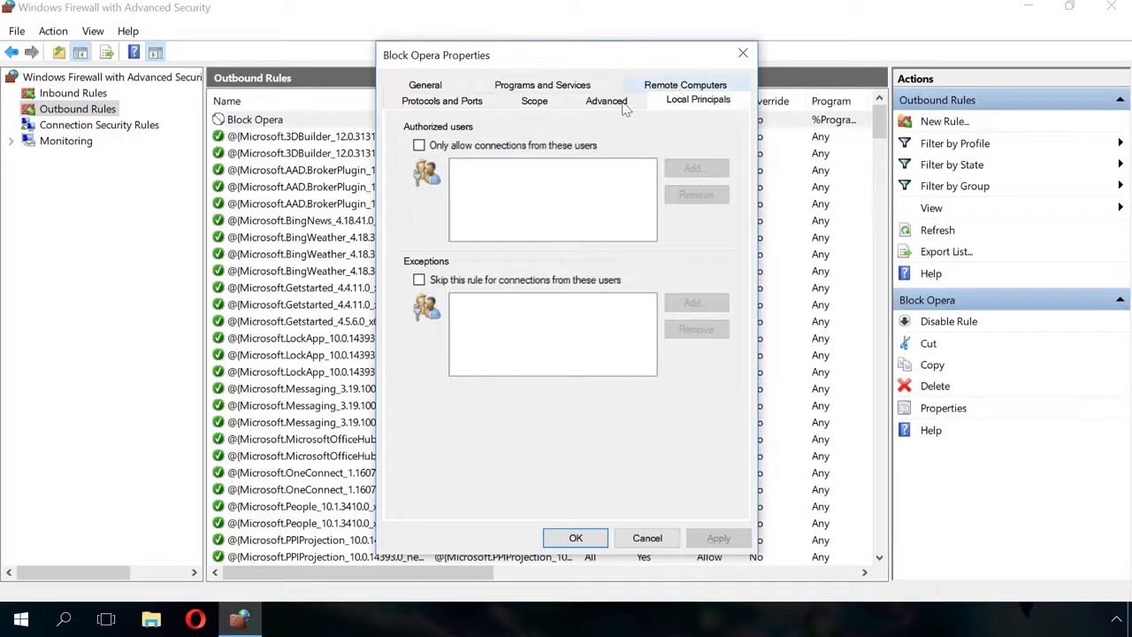
click(534, 103)
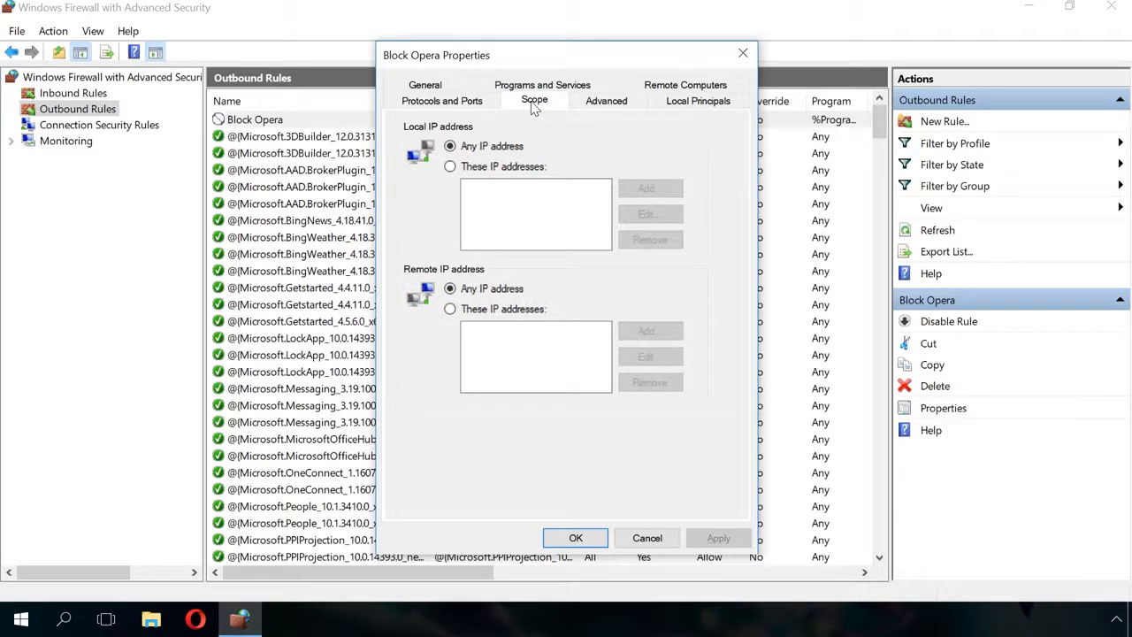
click(454, 103)
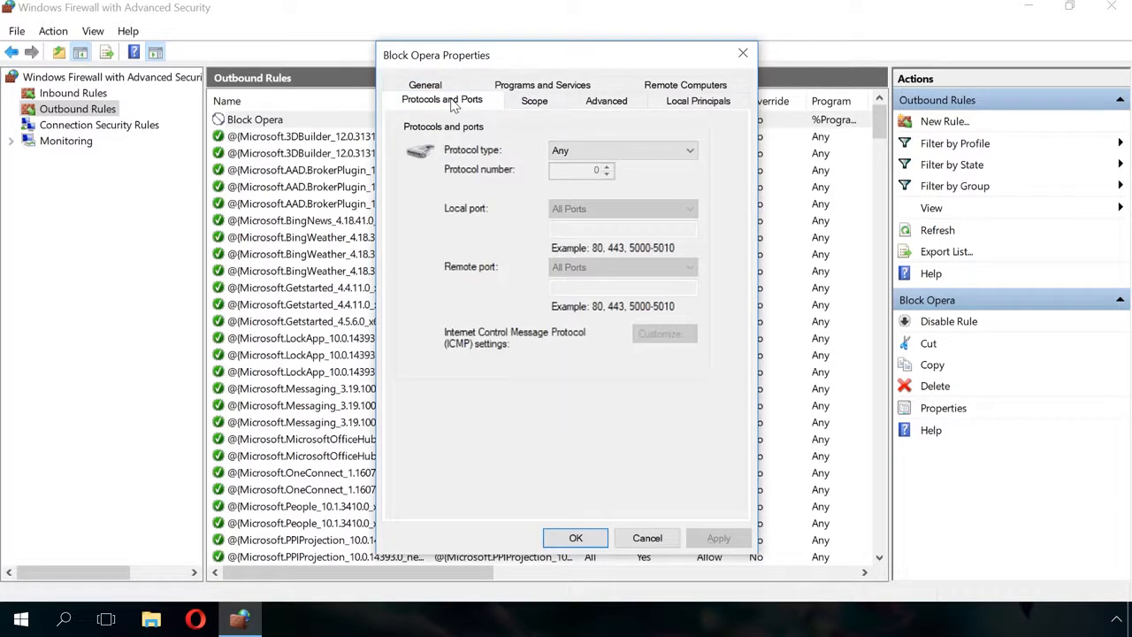
click(743, 53)
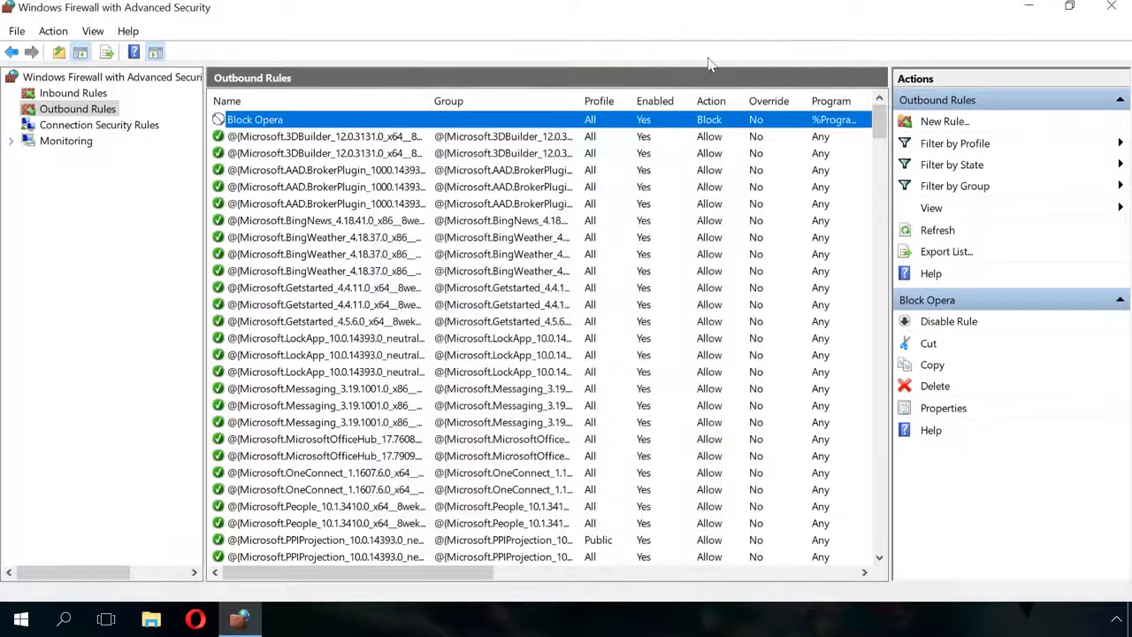
- Switch to the Opera browser and load google.com to test the blocking rule
click(196, 619)
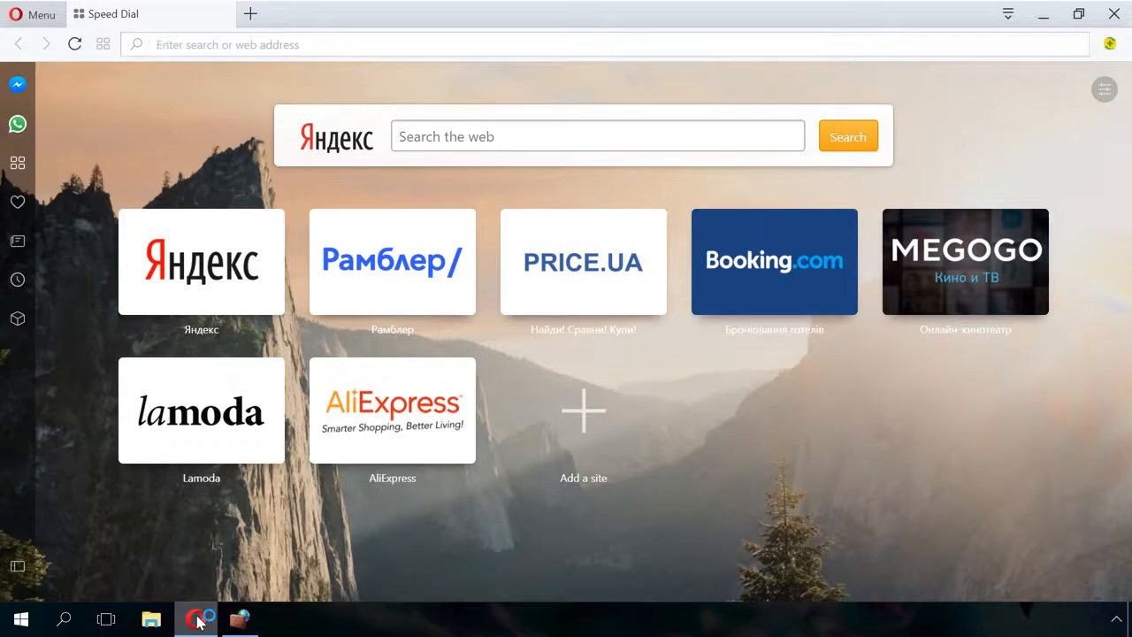
text(go)
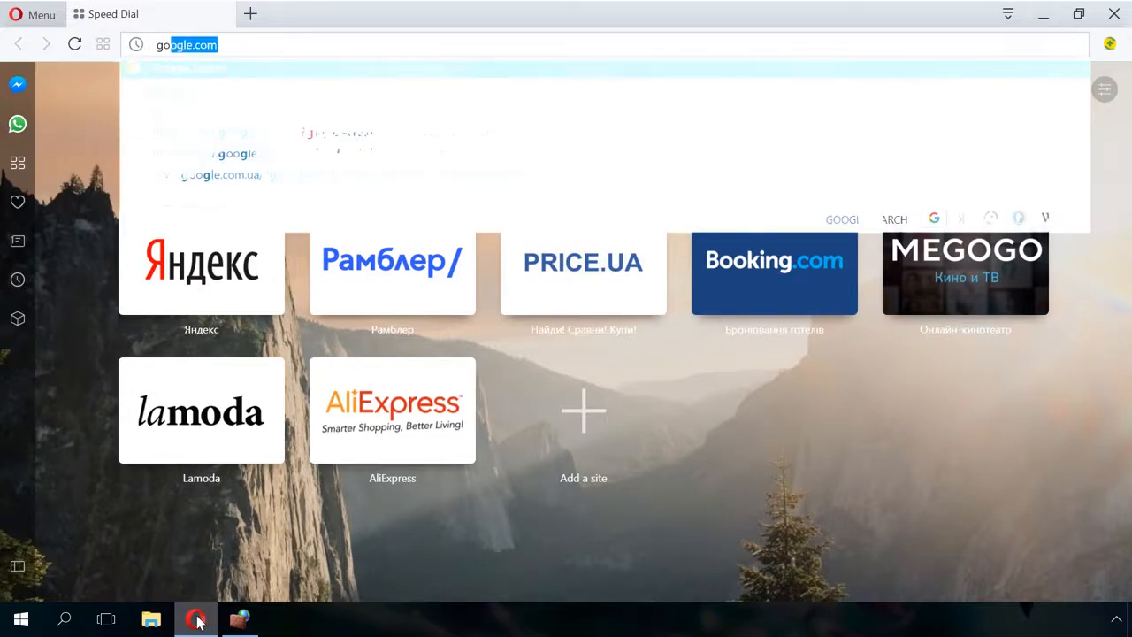
text(ogle)
key(Return)
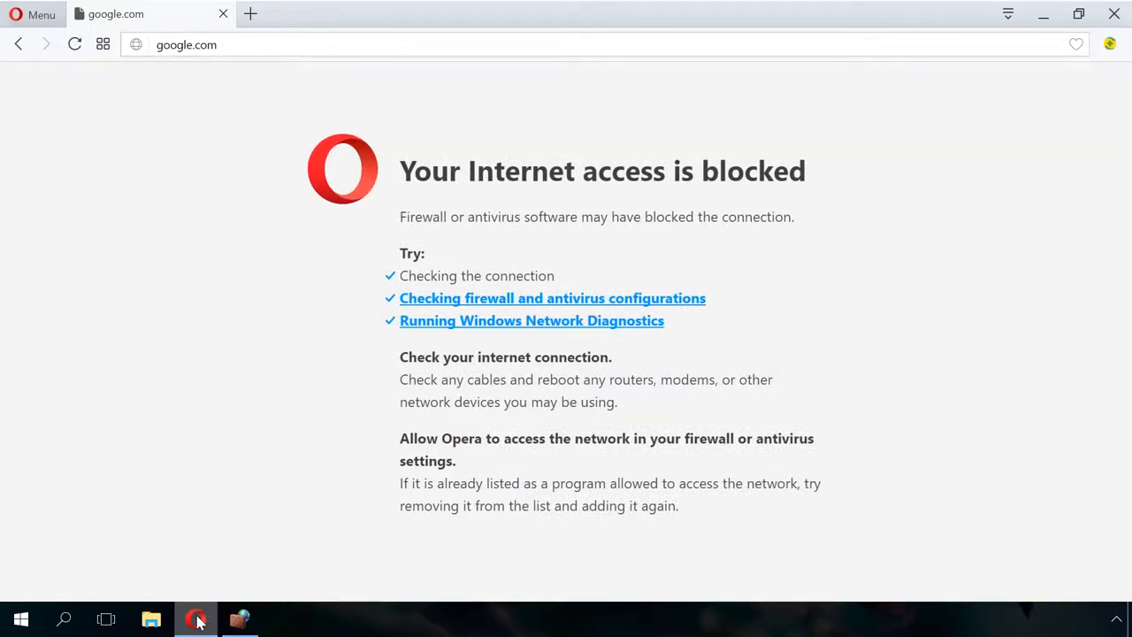
- Return to Windows Firewall with Advanced Security and delete the Block Opera outbound rule
click(235, 622)
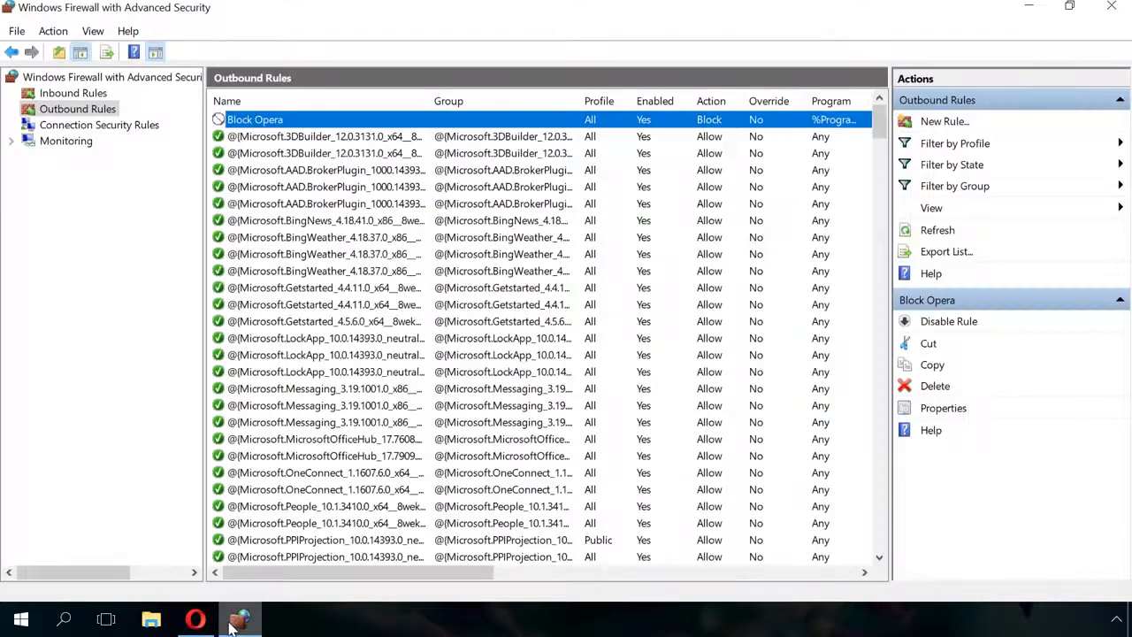
right_click(365, 125)
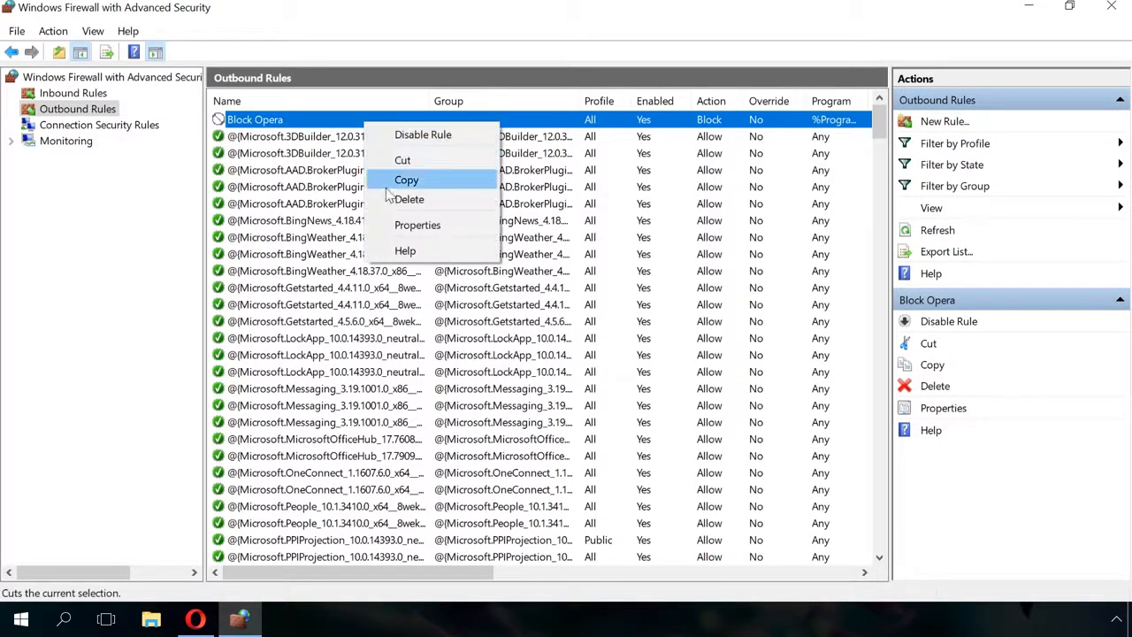
click(358, 116)
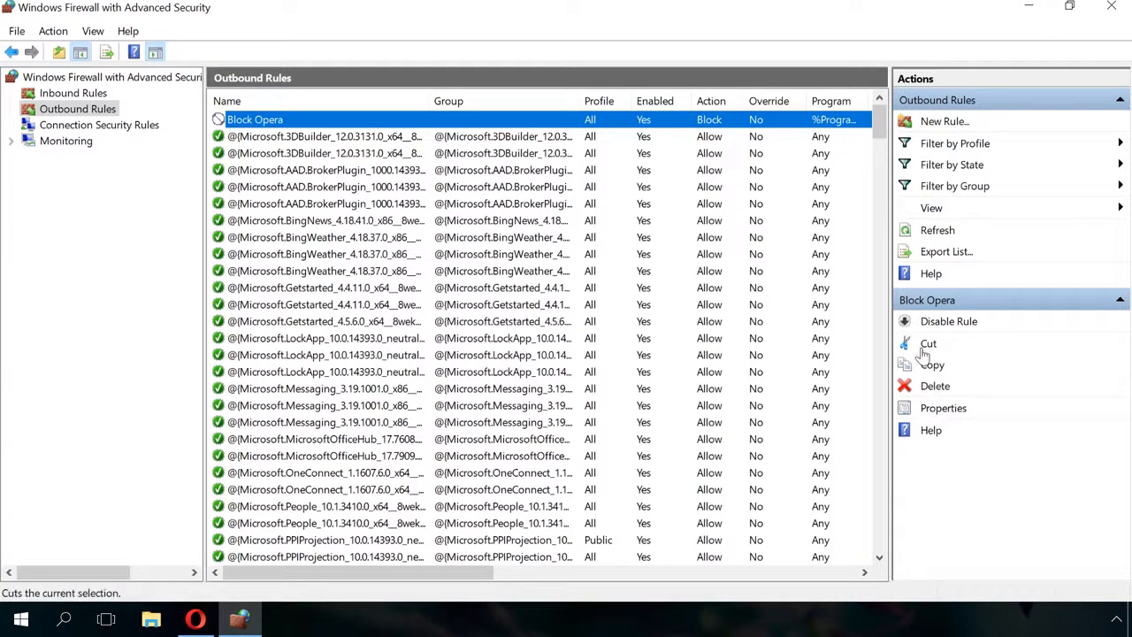
click(933, 390)
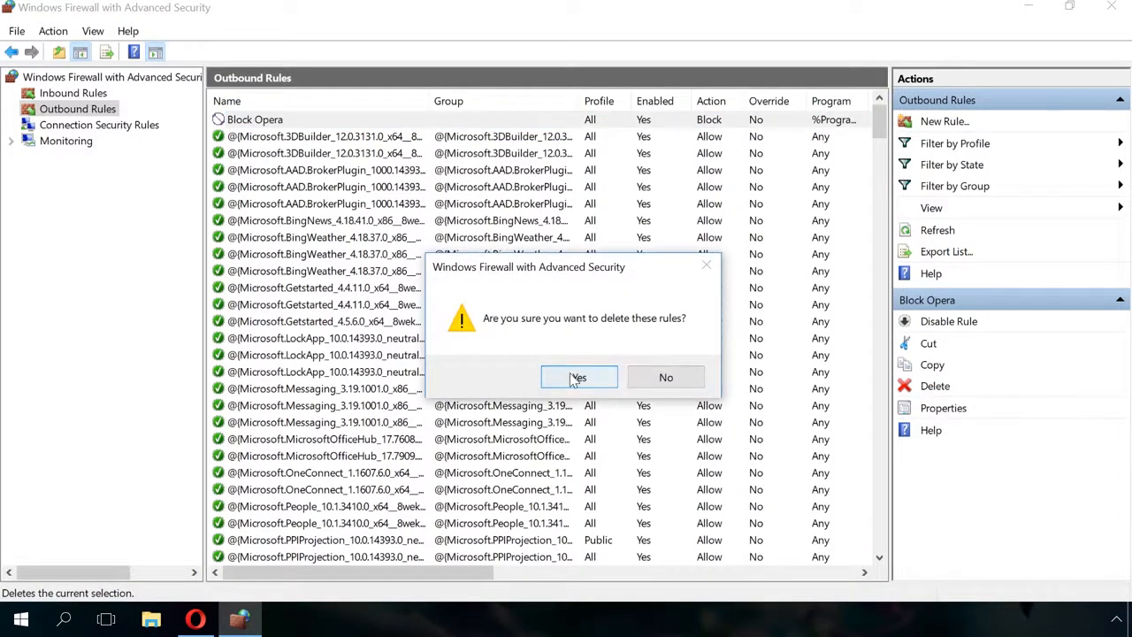
click(575, 377)
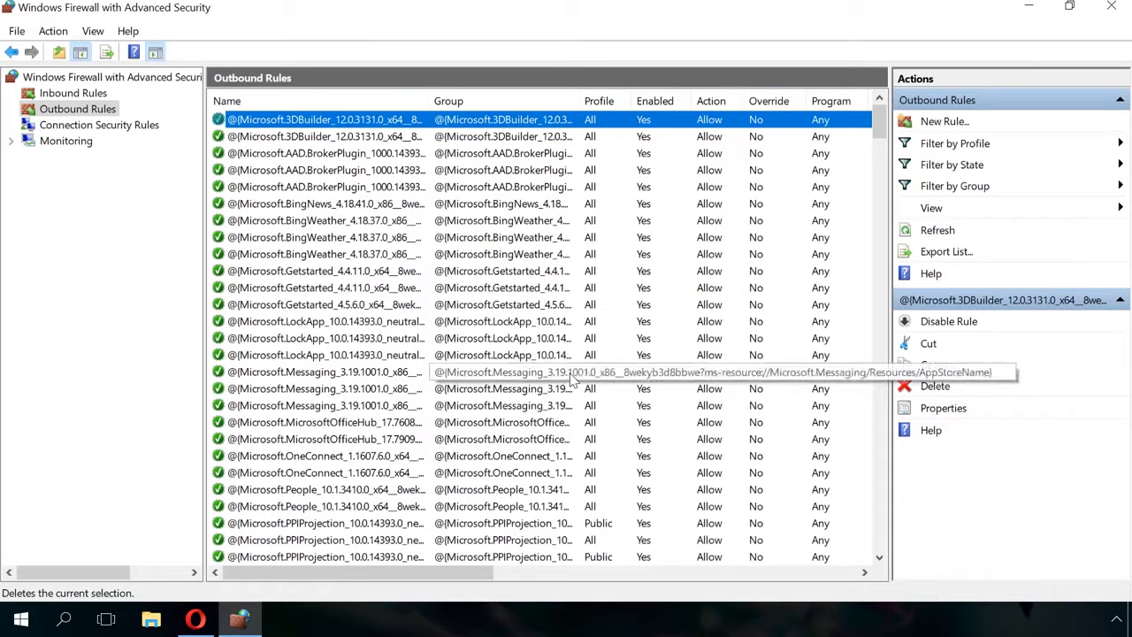
- Open the inbound rules and start creating a new inbound rule
click(87, 95)
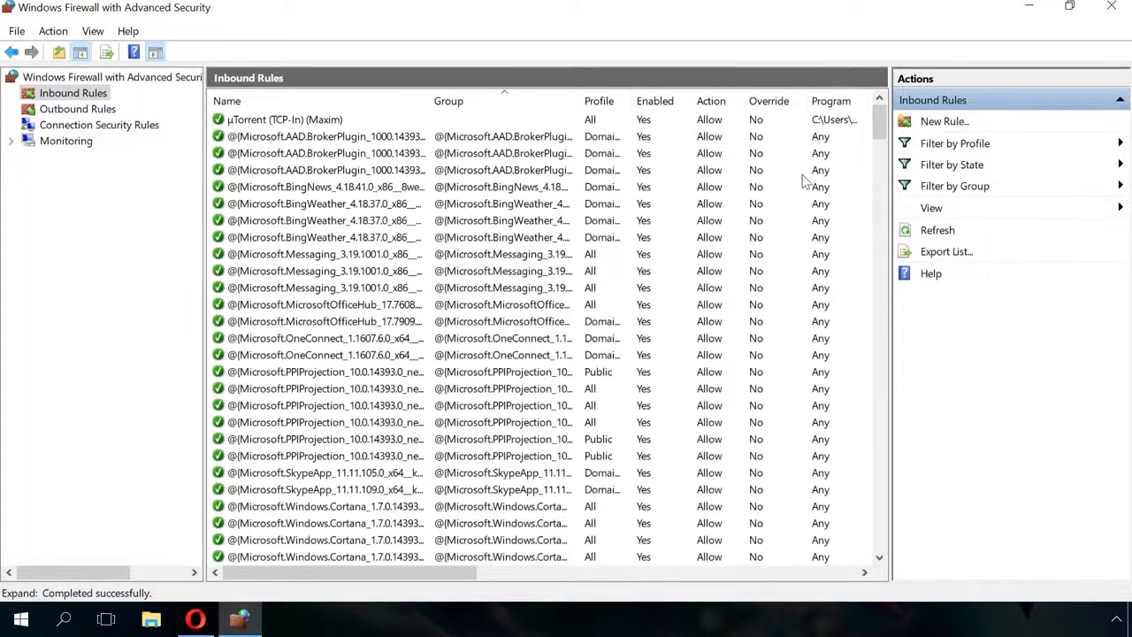
click(929, 124)
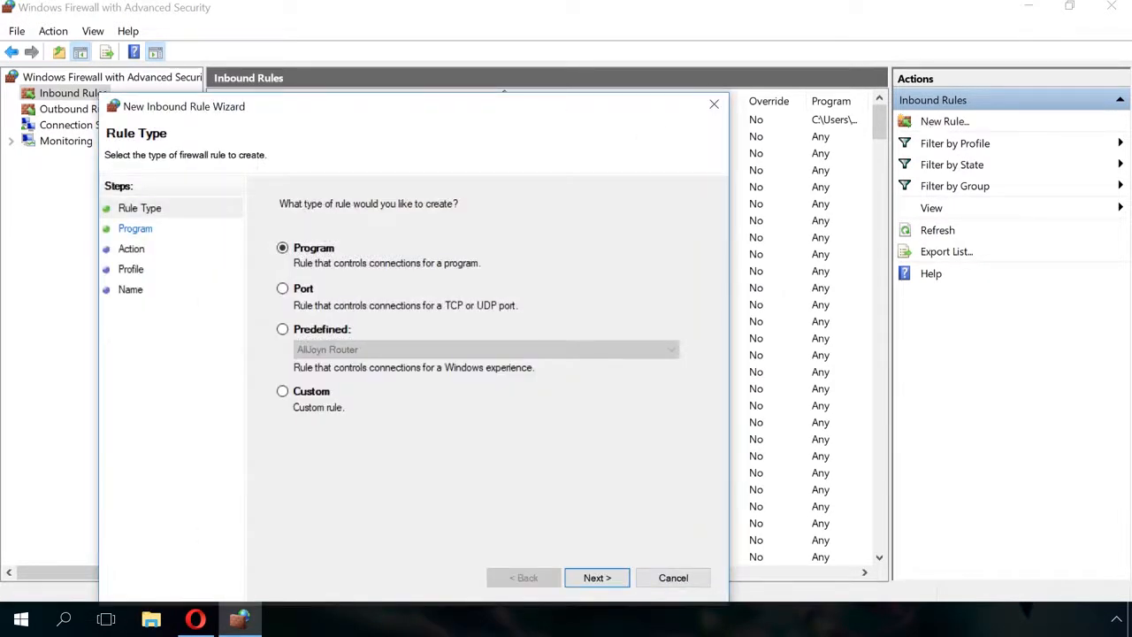
drag(560, 113, 616, 62)
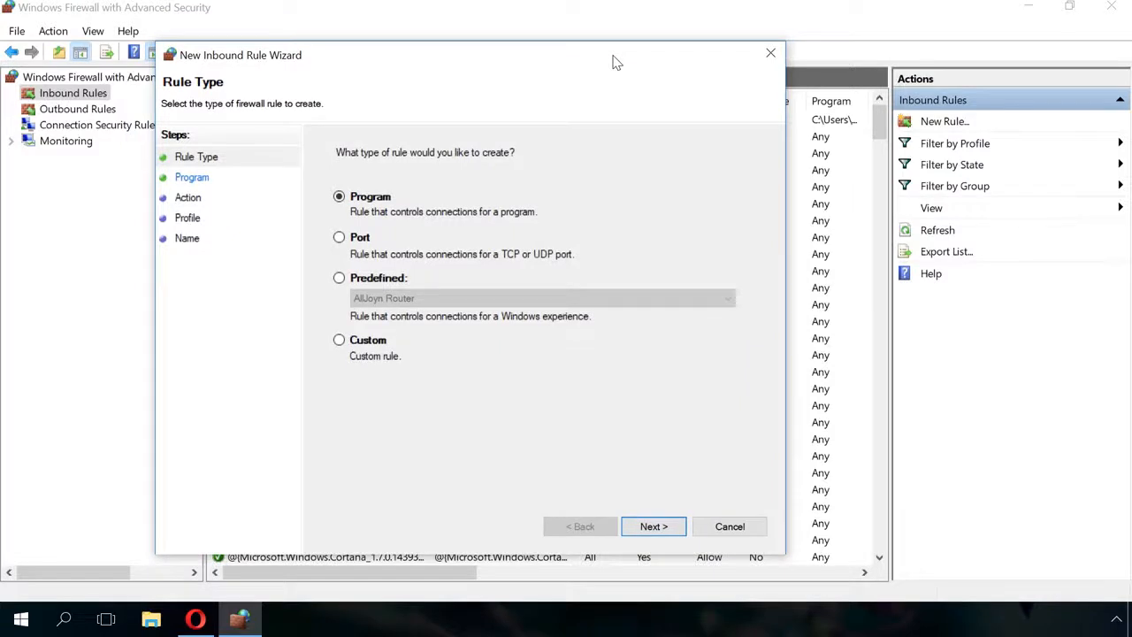